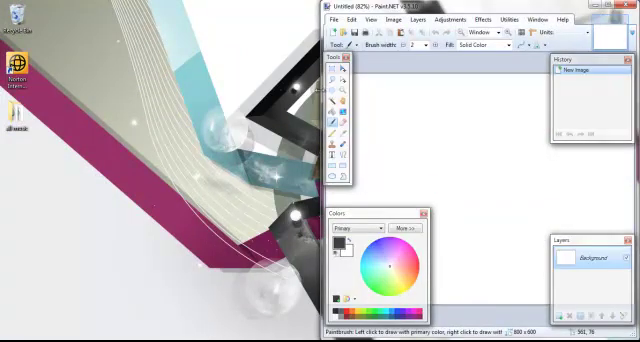
Widen the Paint.NET window to the left and shift it slightly right
drag(322, 40, 128, 78)
drag(323, 8, 282, 10)
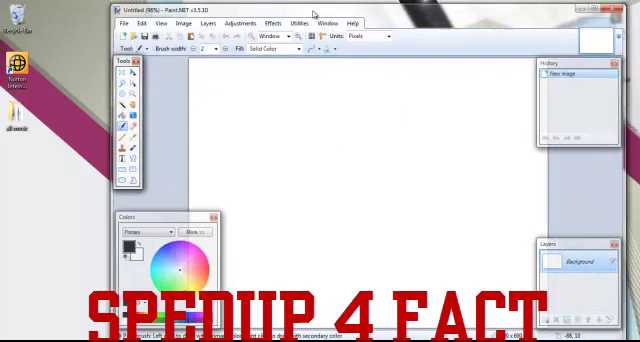
key(super)
key(Escape)
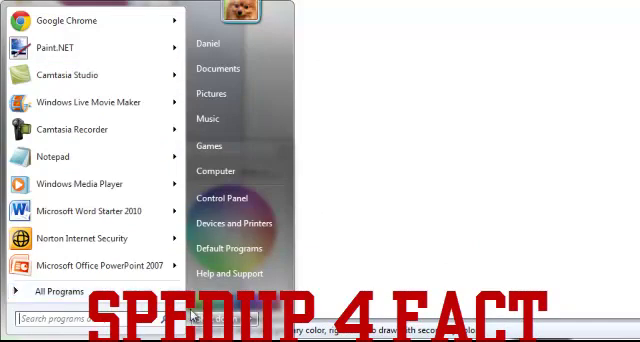
text(paint)
Launch Microsoft Paint, close Paint.NET, draw a diagonal black stroke, then close Paint
click(79, 58)
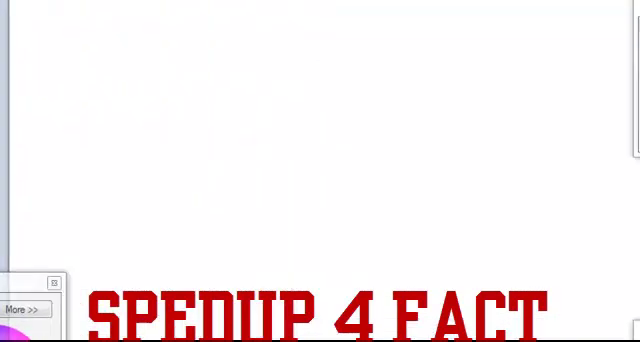
click(609, 10)
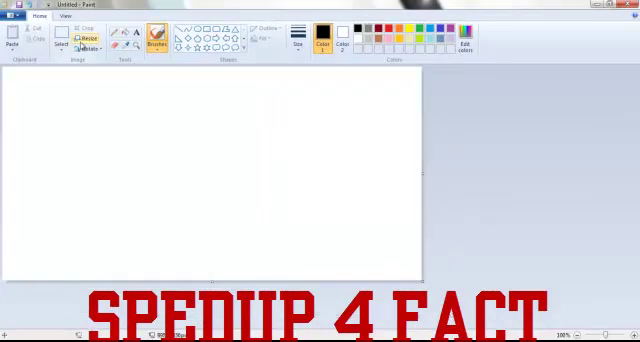
drag(3, 72, 160, 166)
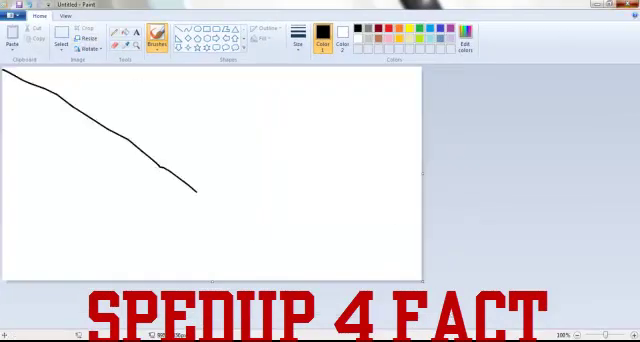
key(alt+F4)
Discard the Paint scribble without saving and launch Google Chrome
click(339, 174)
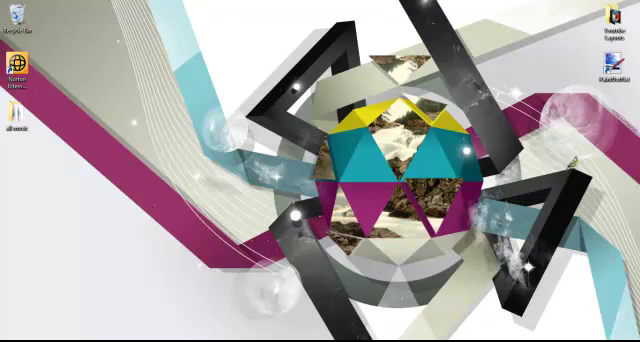
key(super)
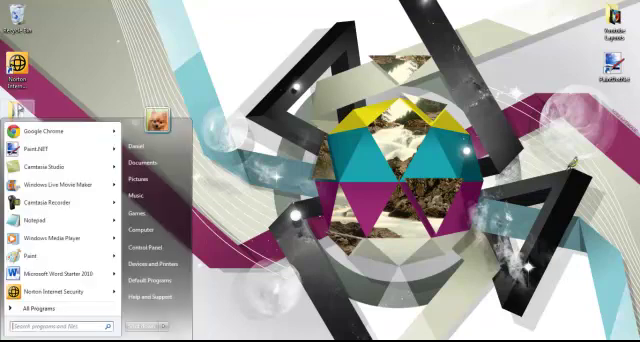
click(35, 127)
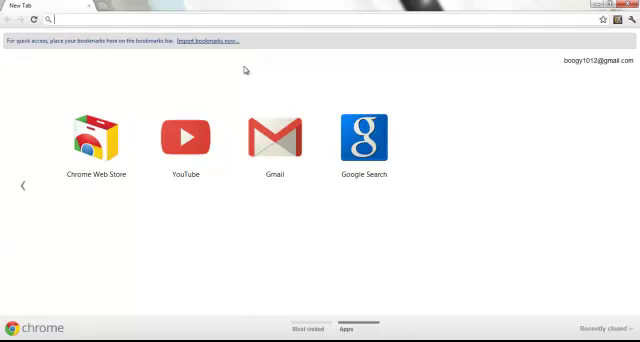
Open bit.ly/pXEjTG to download the Paint.NET installer and dismiss the download notice
text(http://bit.ly/pXEjTG)
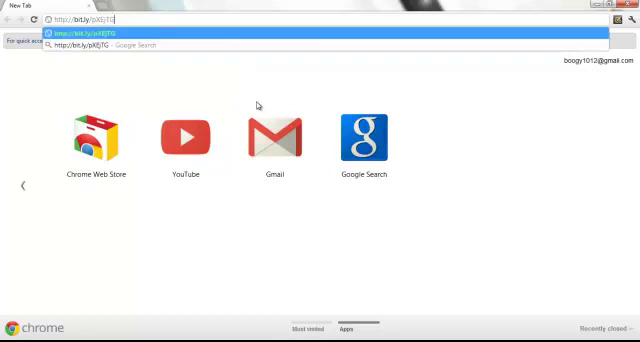
key(Return)
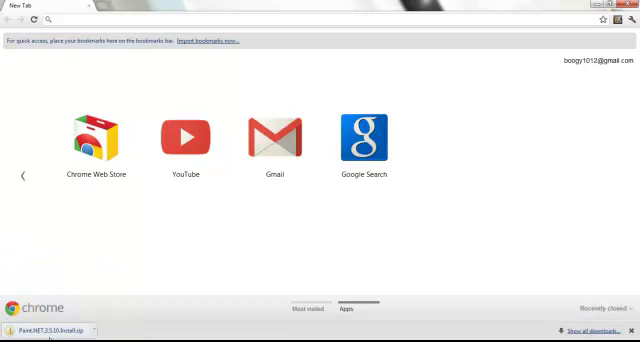
click(631, 330)
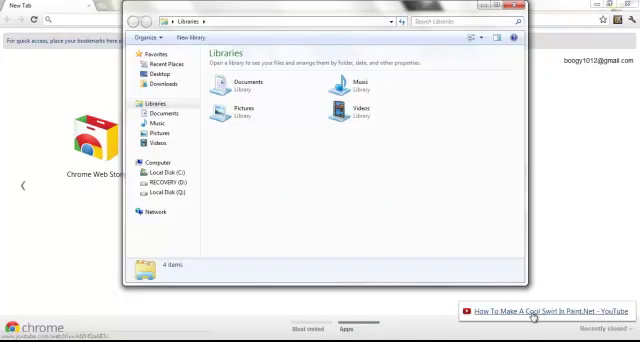
mouse_move(163, 84)
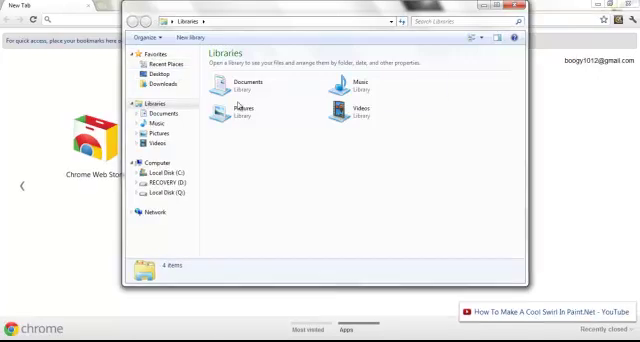
Open the library holding the downloads and select the Paint.NET.3.5.10.Install zip
click(157, 123)
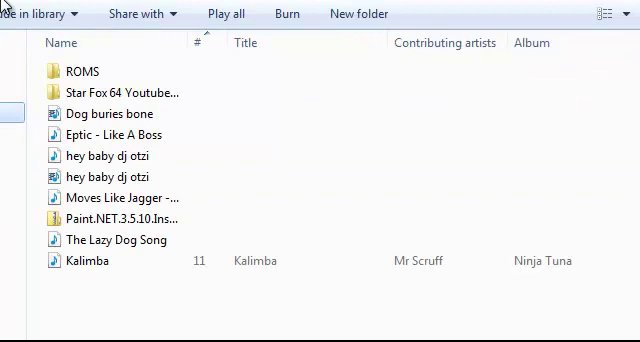
drag(166, 300, 322, 341)
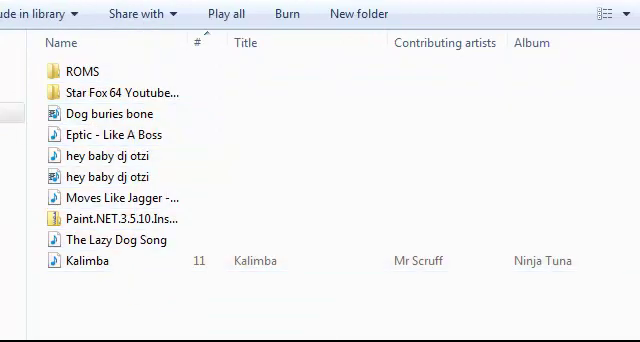
click(135, 226)
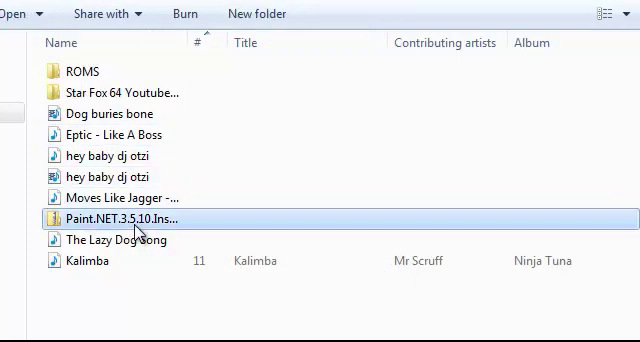
Extract the Paint.NET 3.5.10 installer zip after one cancelled attempt and a Norton Insight scan
right_click(135, 226)
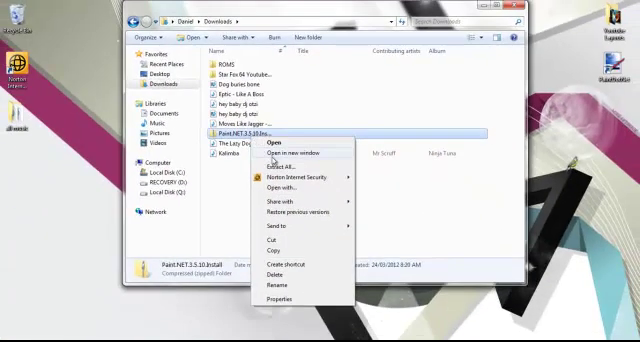
click(275, 167)
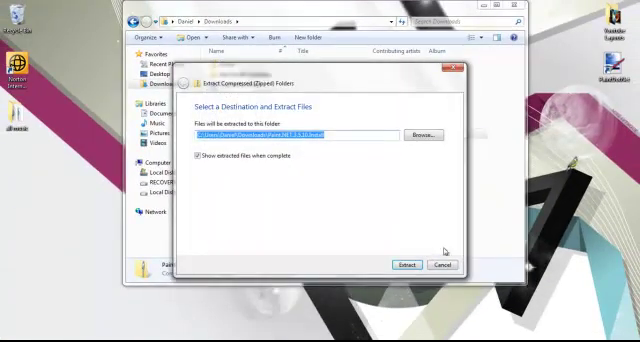
click(441, 268)
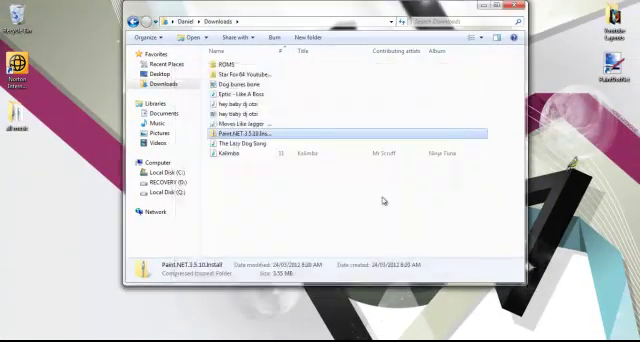
right_click(230, 136)
mouse_move(276, 173)
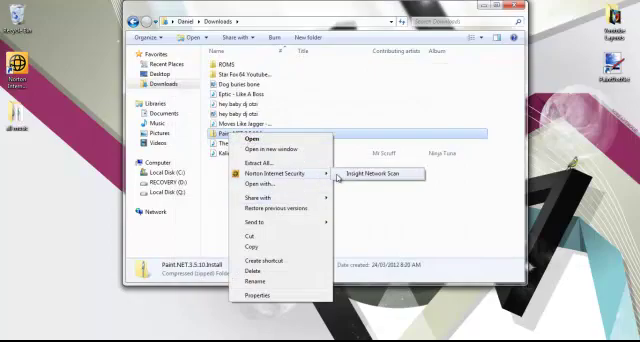
click(360, 175)
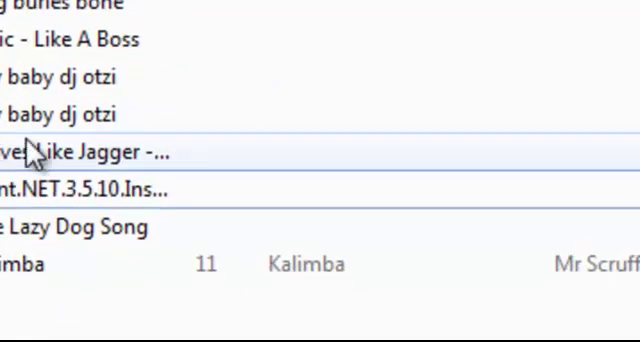
right_click(130, 240)
click(460, 163)
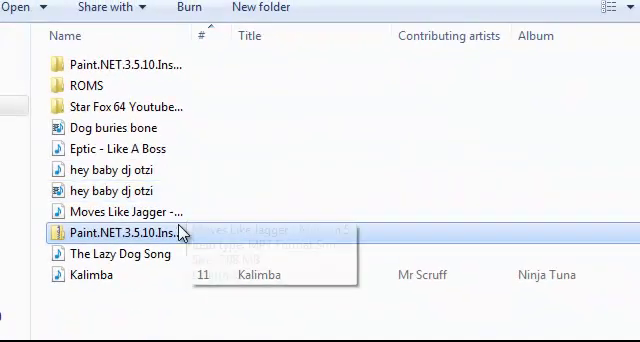
Start deleting the installer zip, then cancel the delete prompt
right_click(195, 237)
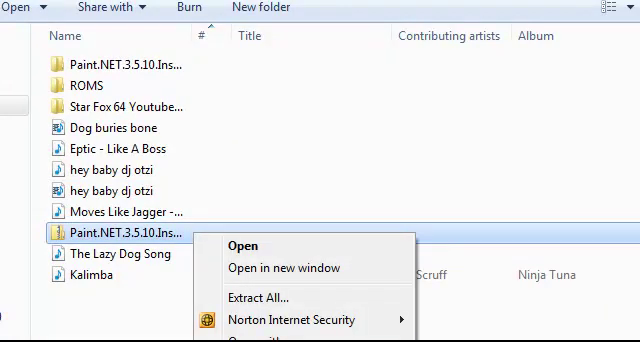
key(Delete)
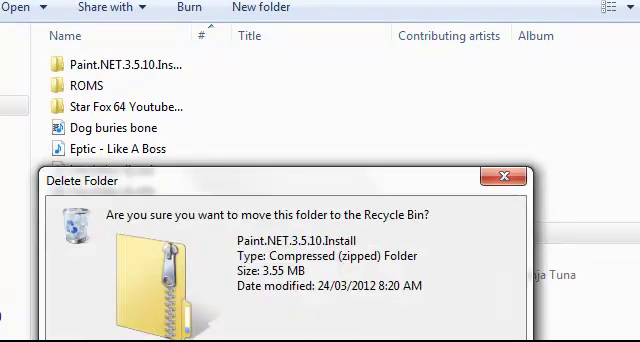
key(Escape)
View the Install file inside the zip, then delete the extracted Paint.NET folder
double_click(105, 62)
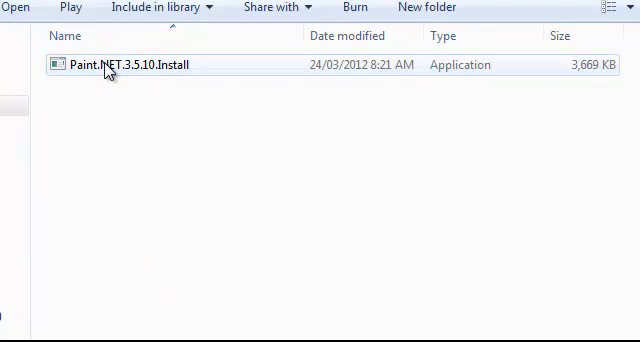
click(143, 95)
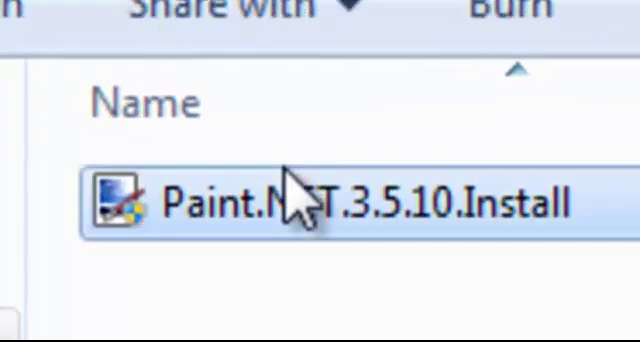
key(BackSpace)
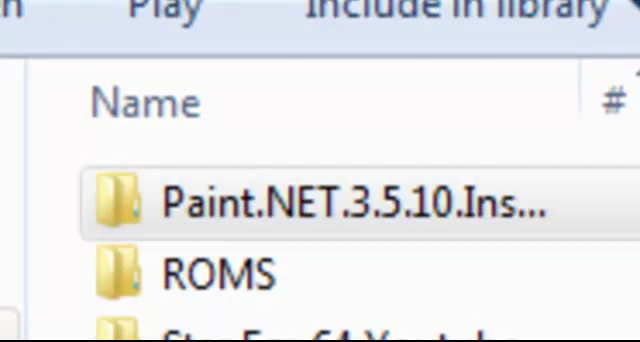
key(Return)
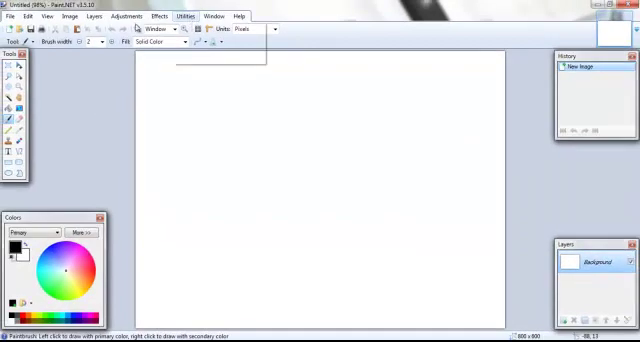
Launch Google Chrome from the Start menu, leaving Paint.NET's blank image open
click(161, 16)
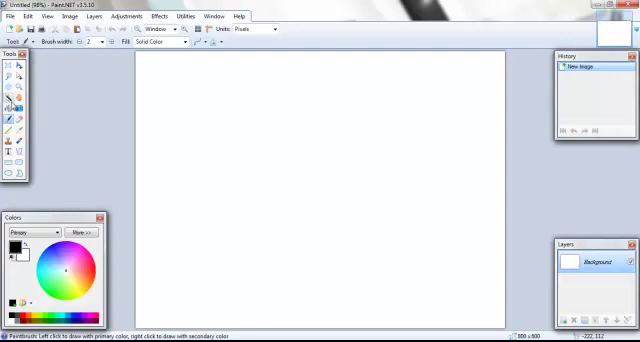
key(super)
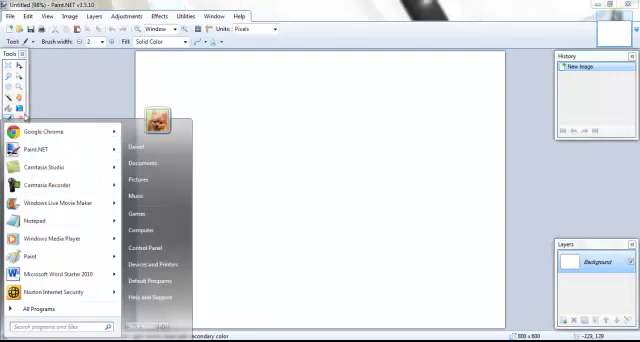
click(35, 130)
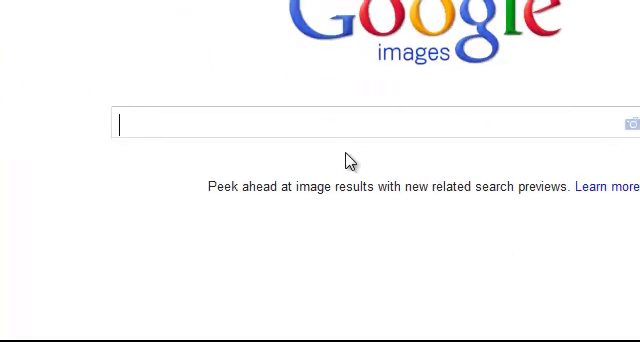
Search Google Images for 'pickachu' and open the large Pikachu picture's context menu
click(311, 160)
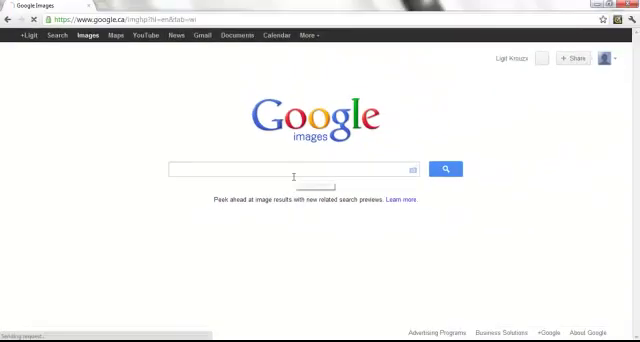
text(picka)
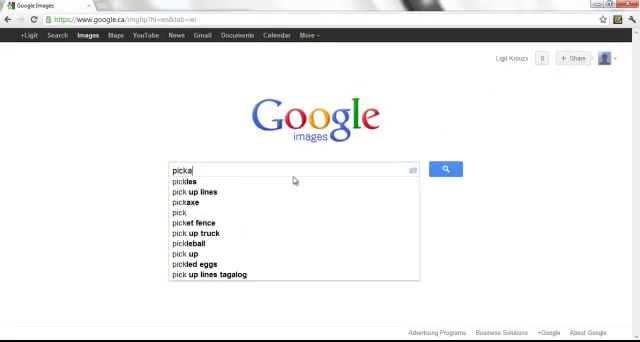
text(chu)
key(Return)
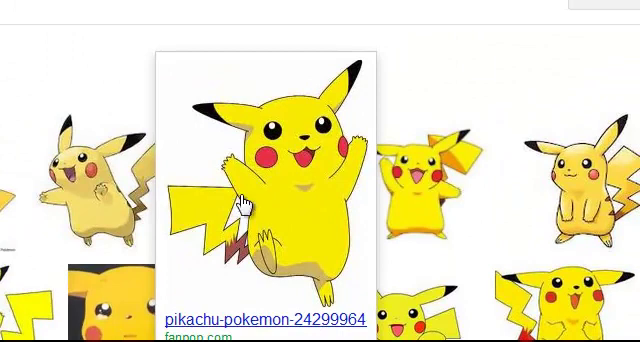
click(241, 200)
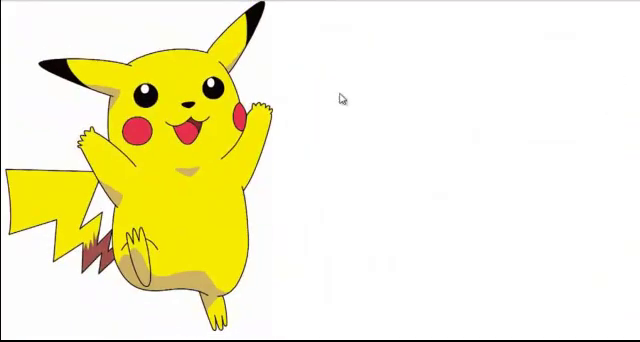
right_click(86, 108)
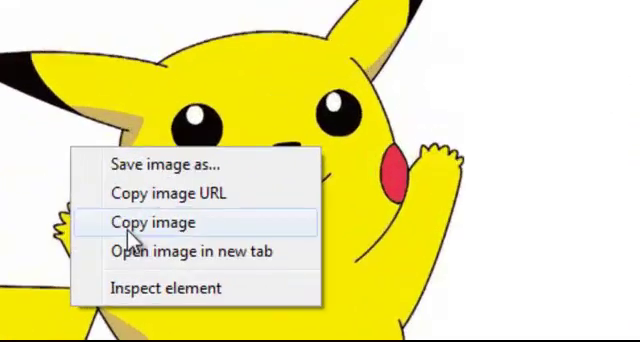
Copy the Pikachu image and paste it centred on the Paint.NET canvas
click(132, 142)
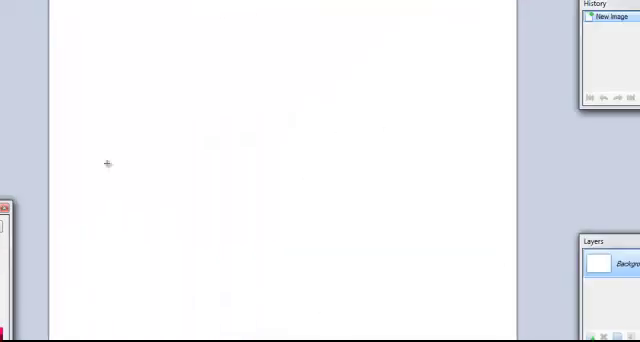
key(ctrl+v)
mouse_move(166, 143)
mouse_down()
mouse_move(243, 160)
mouse_move(241, 154)
mouse_up()
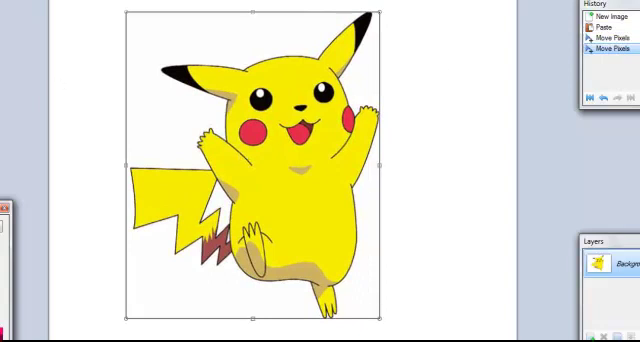
key(s)
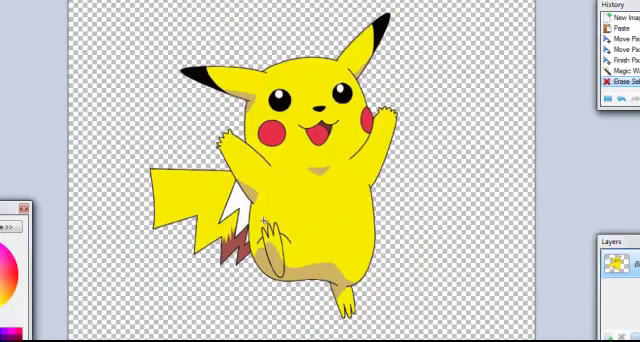
Erase the white gap by the tail and the surrounding background, then close unsaved
click(237, 204)
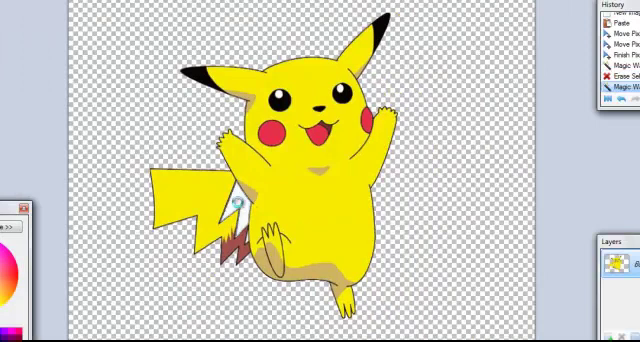
key(Delete)
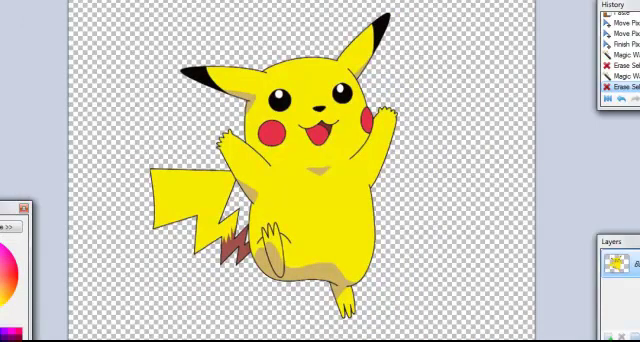
key(Delete)
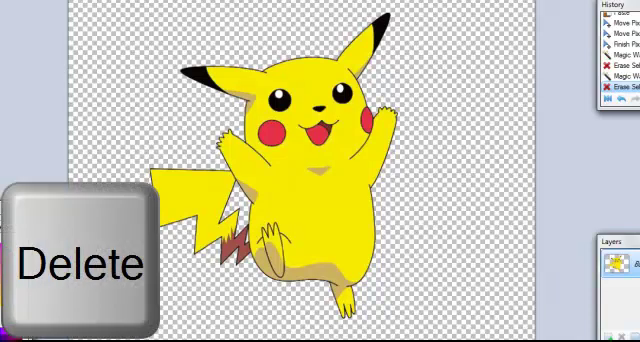
click(142, 58)
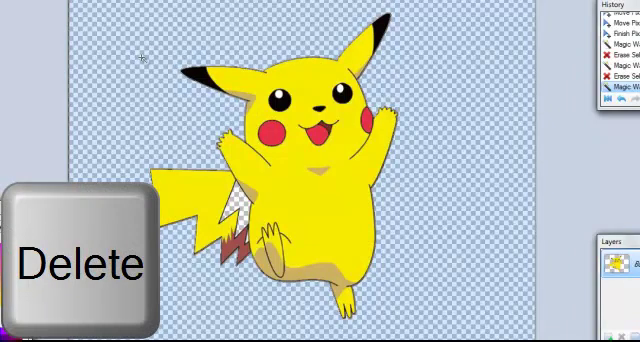
key(Delete)
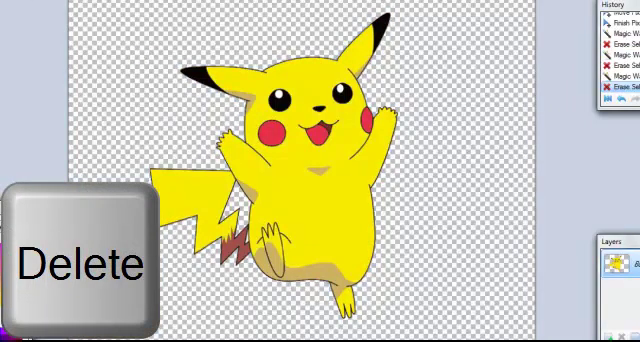
key(ctrl+w)
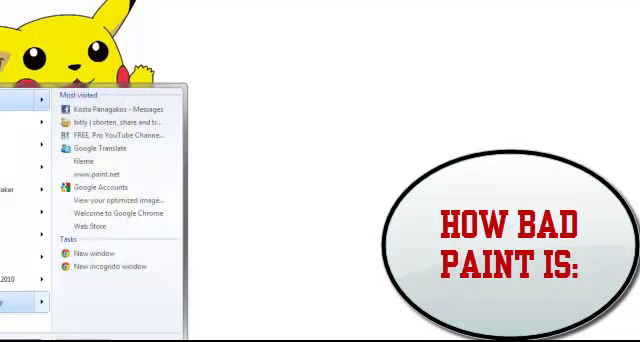
Launch Microsoft Paint and paste the Pikachu, moving it right and down
key(Return)
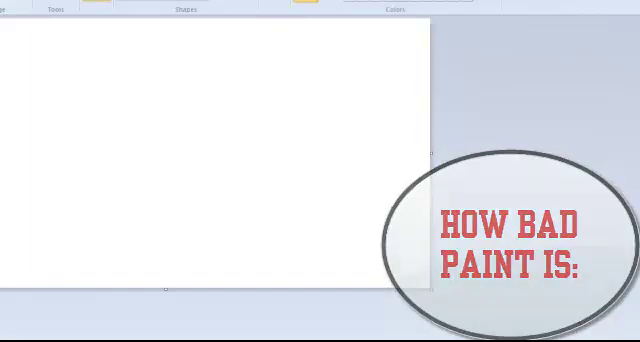
key(ctrl+v)
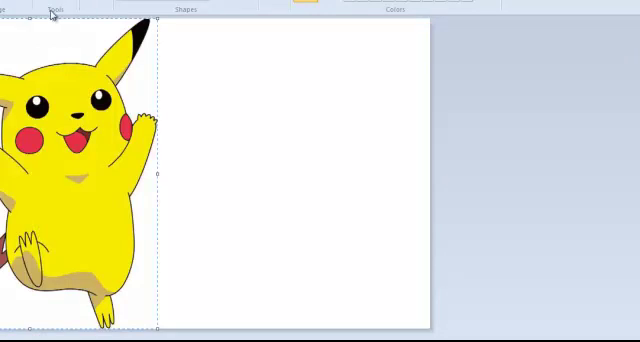
drag(1, 158, 89, 163)
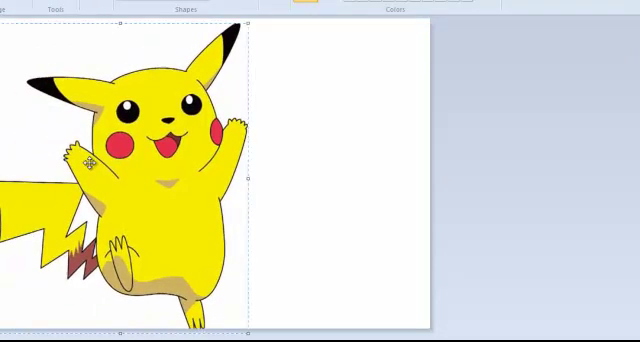
key(Escape)
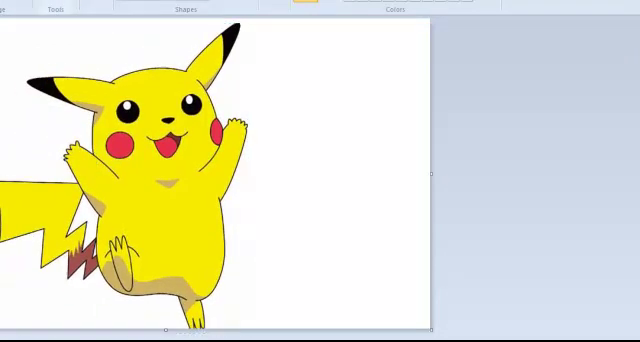
Fill the empty area right of Pikachu with black and open the selection mode options
click(354, 99)
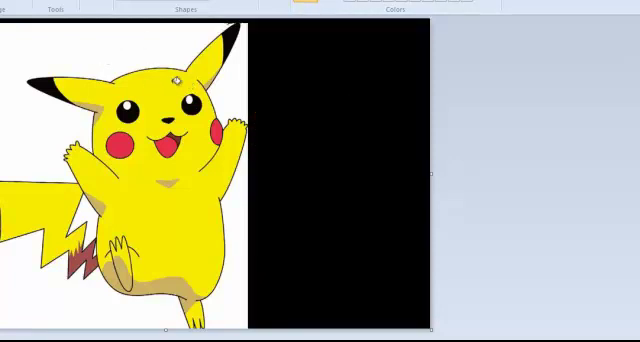
click(8, 4)
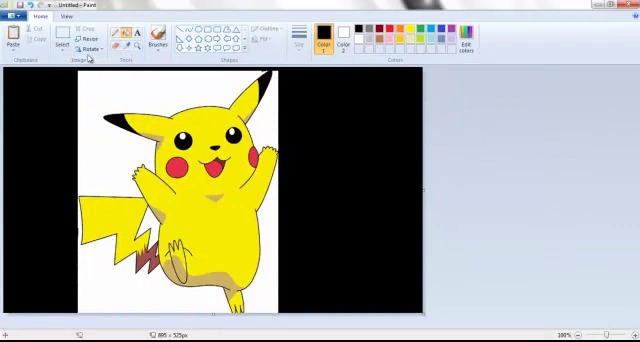
click(60, 48)
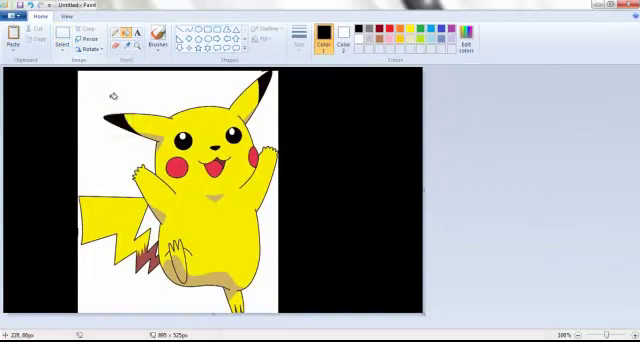